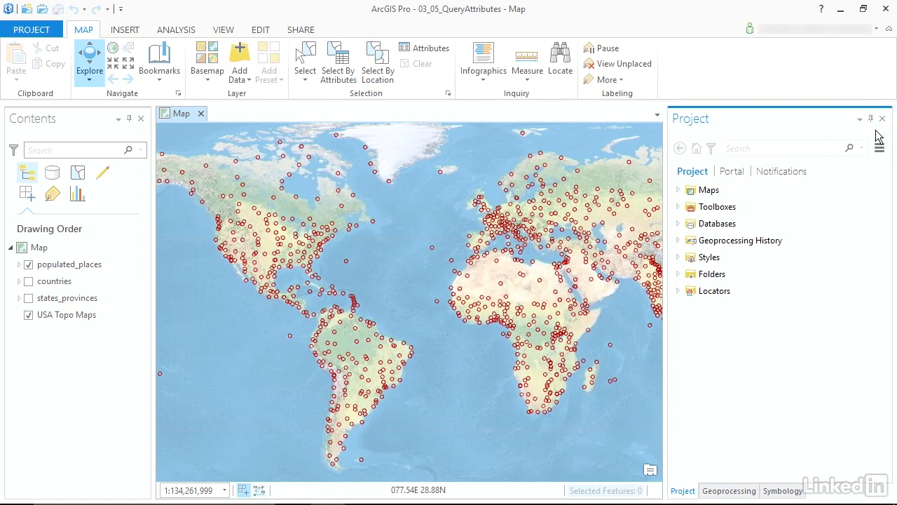
# - Open the attribute table of the populated_places layer
pyautogui.click(64, 267)
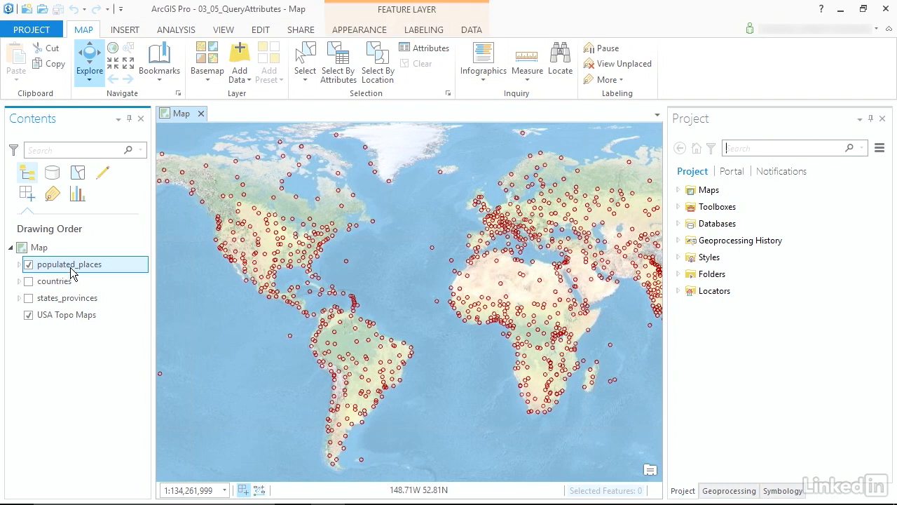
pyautogui.click(470, 31)
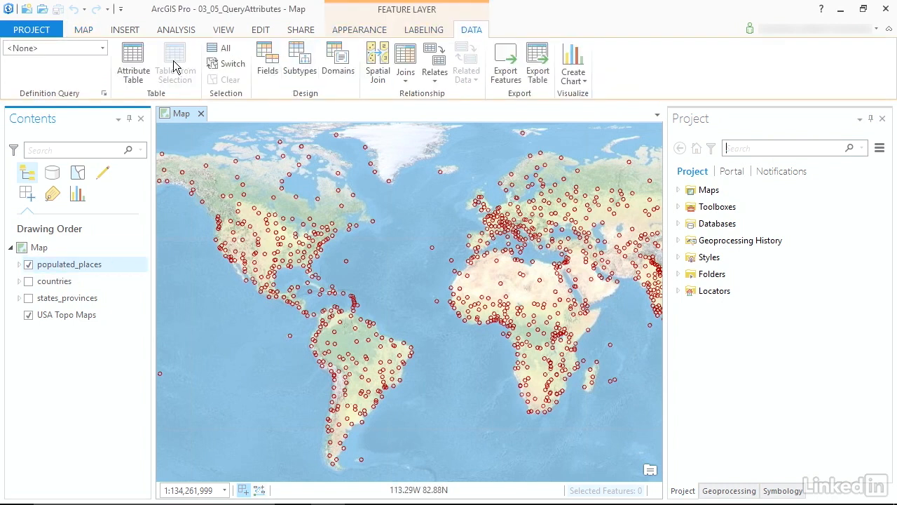
pyautogui.click(131, 67)
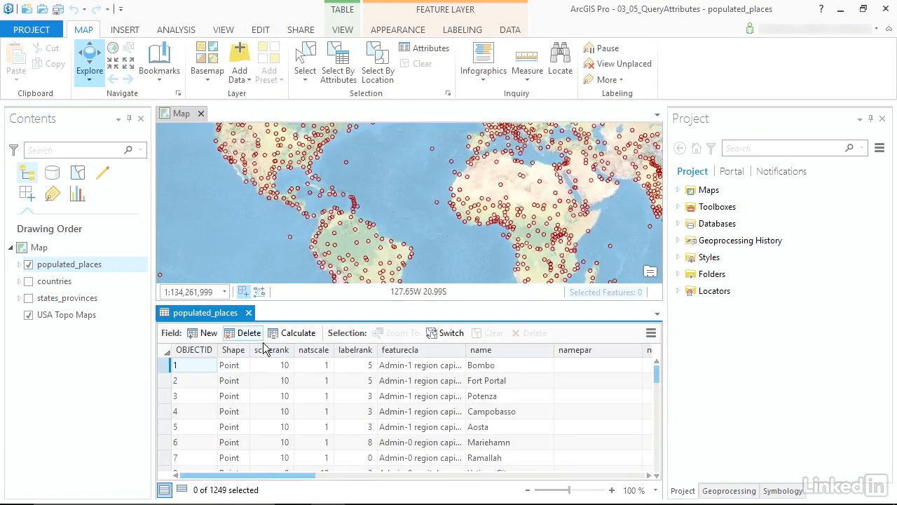
# - Sort the populated_places table by the pop_max field in descending order and return to the city name column
pyautogui.moveTo(270, 475); pyautogui.dragTo(572, 475)
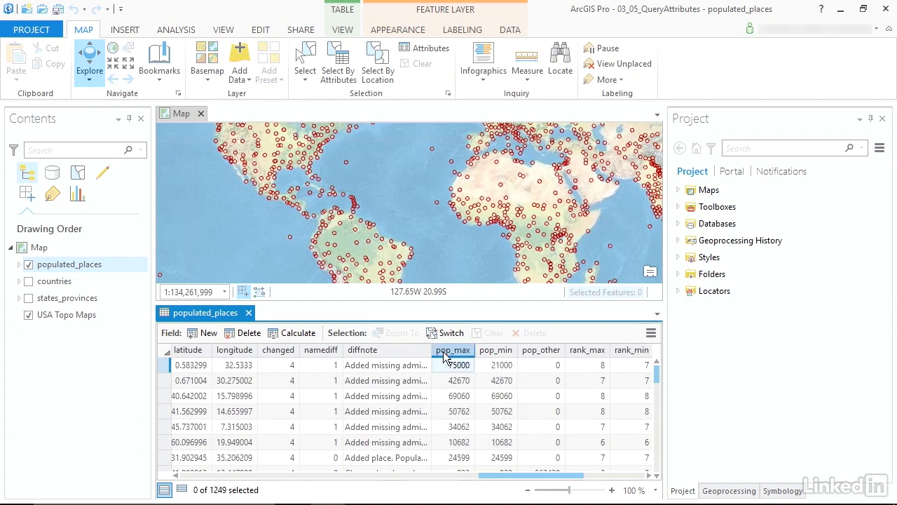
pyautogui.rightClick(455, 352)
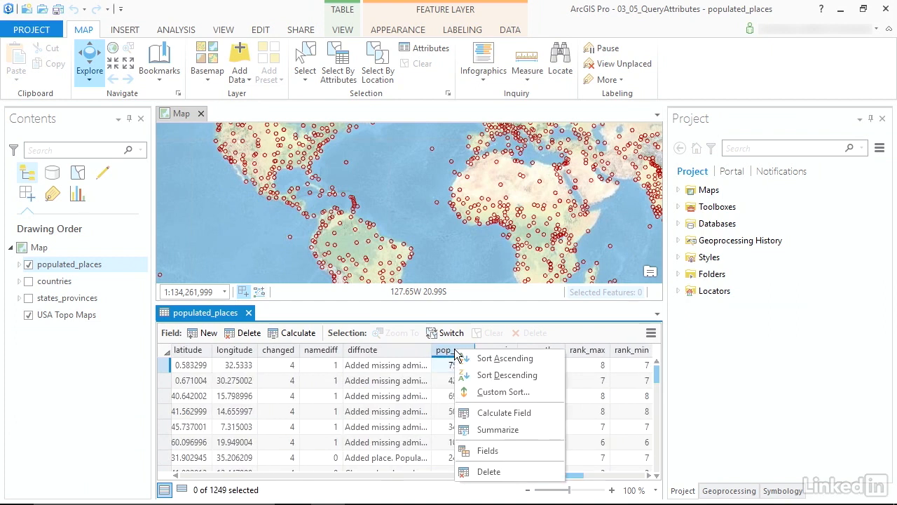
pyautogui.click(494, 378)
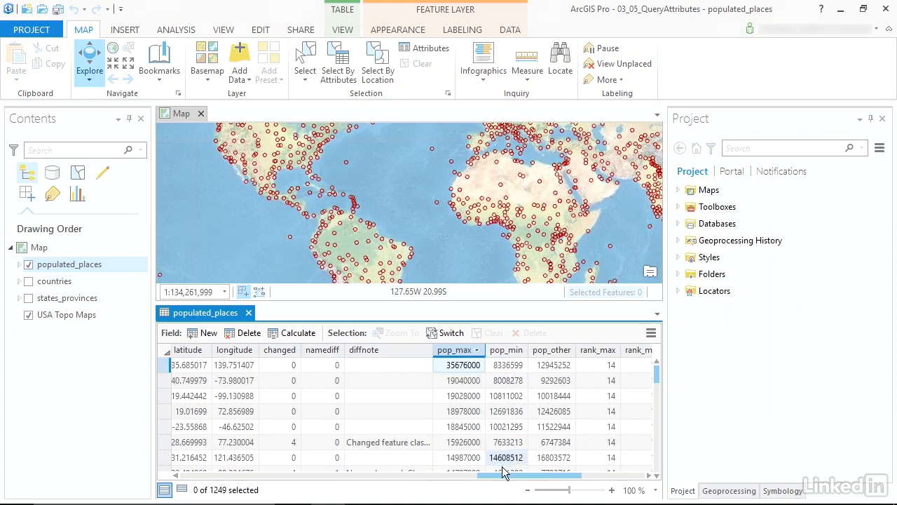
pyautogui.moveTo(499, 475); pyautogui.dragTo(203, 480)
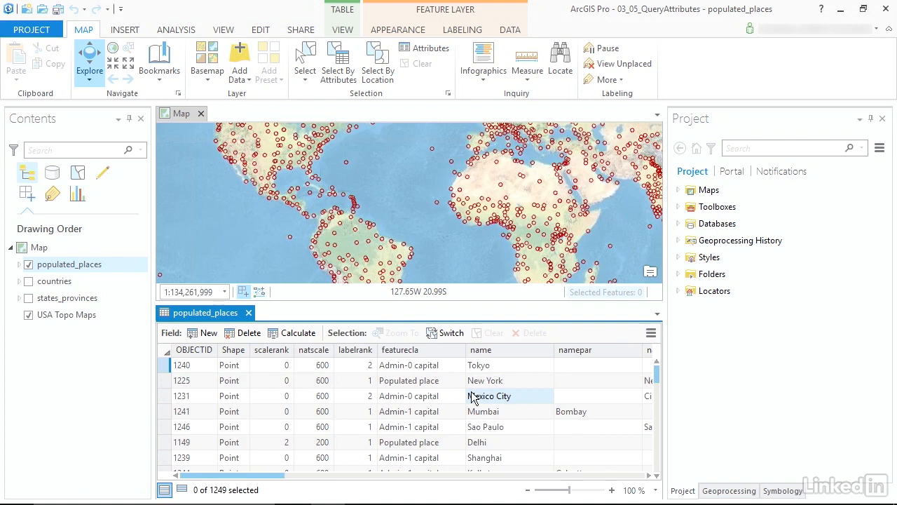
# - Select the Tokyo and New York records one at a time and check their locations on the map, ending on Tokyo
pyautogui.click(162, 364)
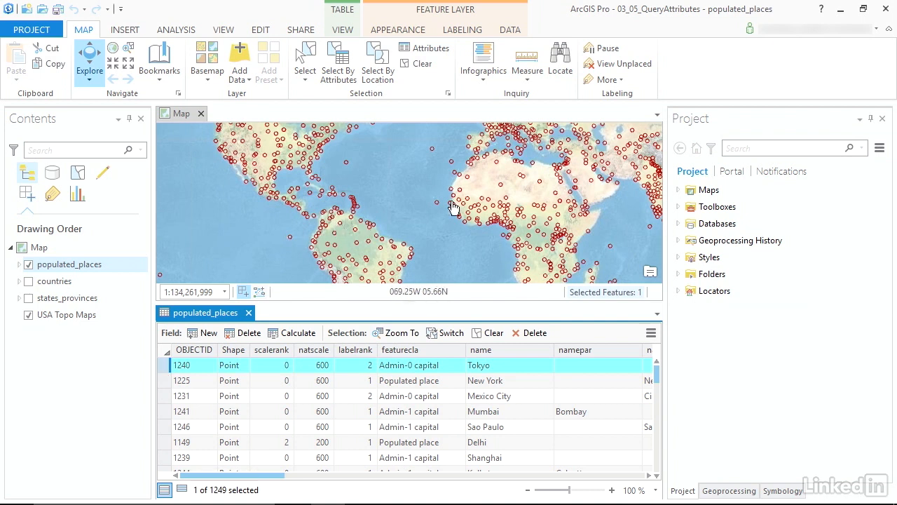
pyautogui.moveTo(519, 203); pyautogui.dragTo(280, 223)
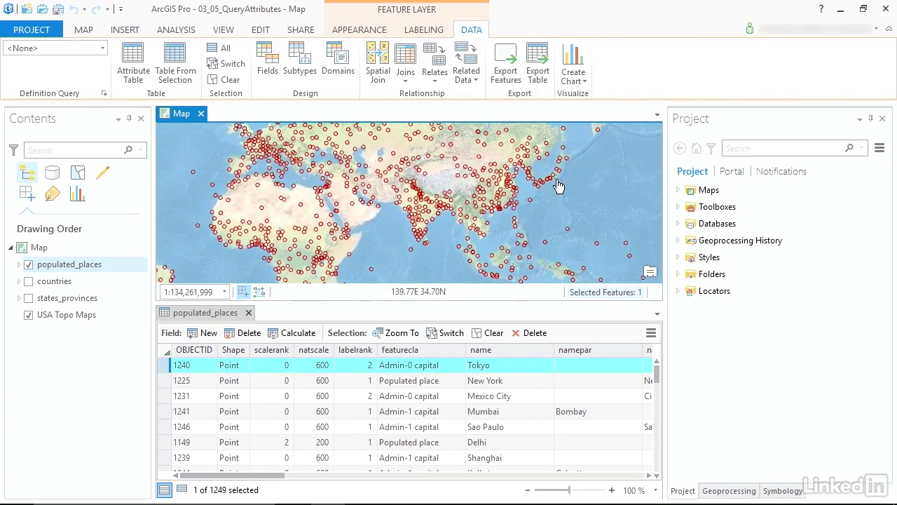
pyautogui.click(164, 381)
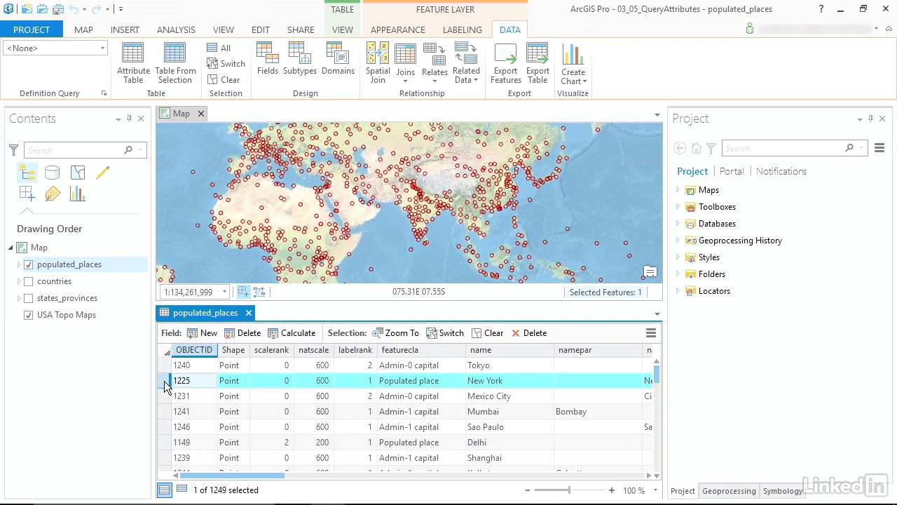
pyautogui.click(386, 334)
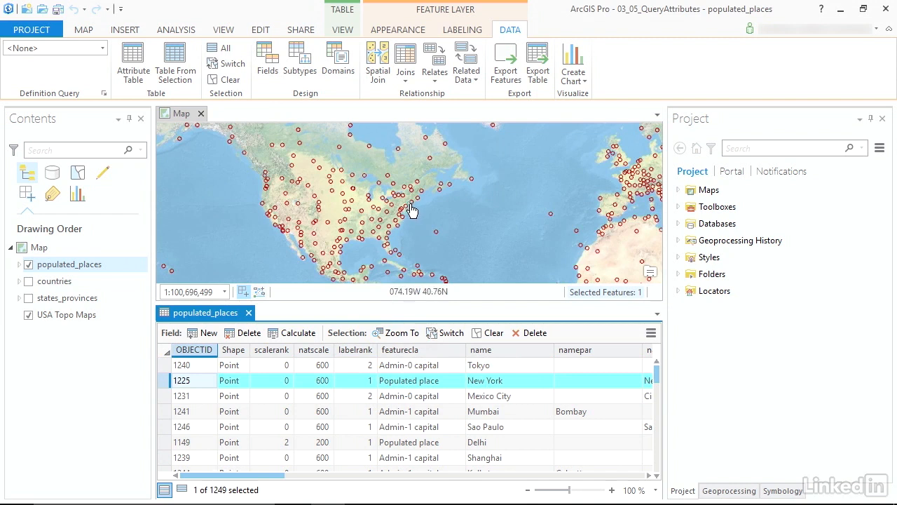
pyautogui.click(166, 366)
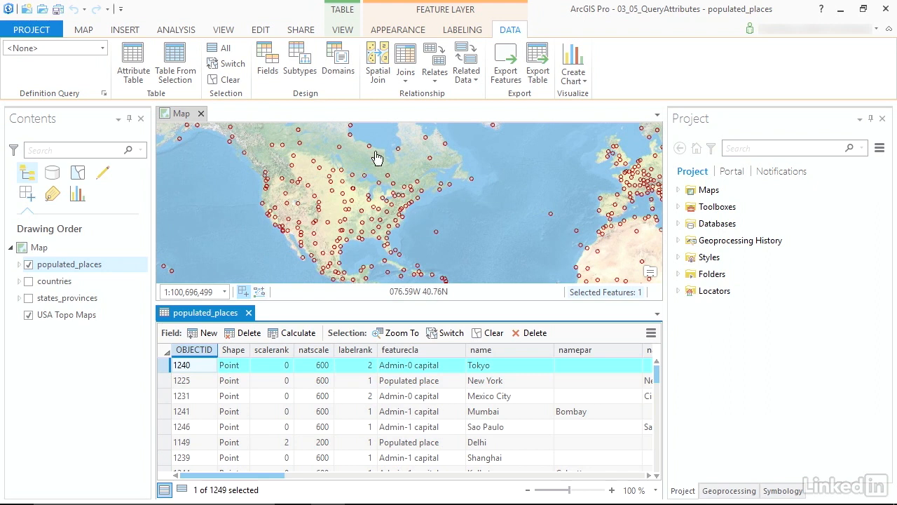
# - Open Select Layer By Attribute for populated_places and review the selection types, keeping New selection
pyautogui.click(90, 31)
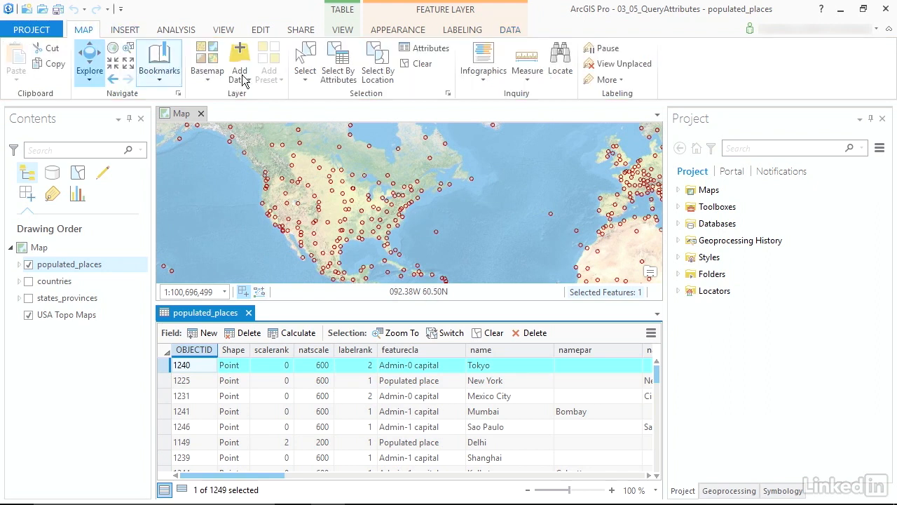
pyautogui.click(344, 84)
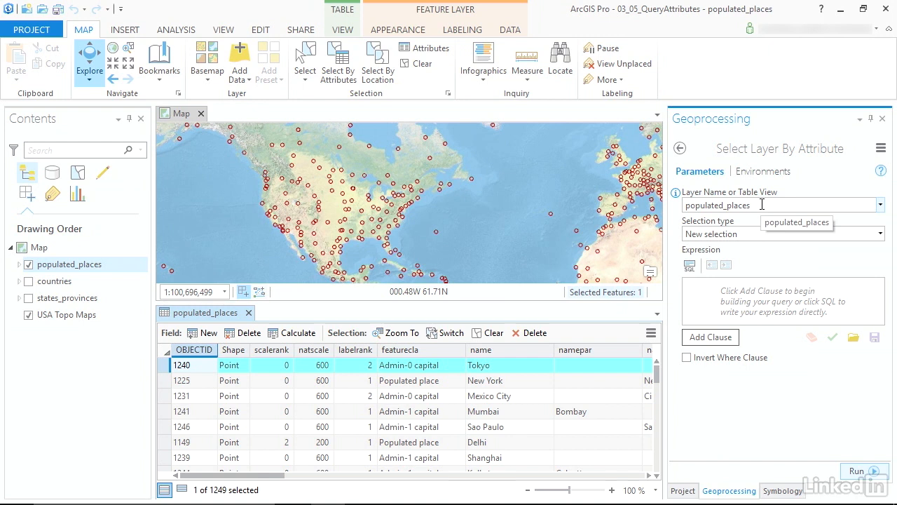
pyautogui.click(879, 235)
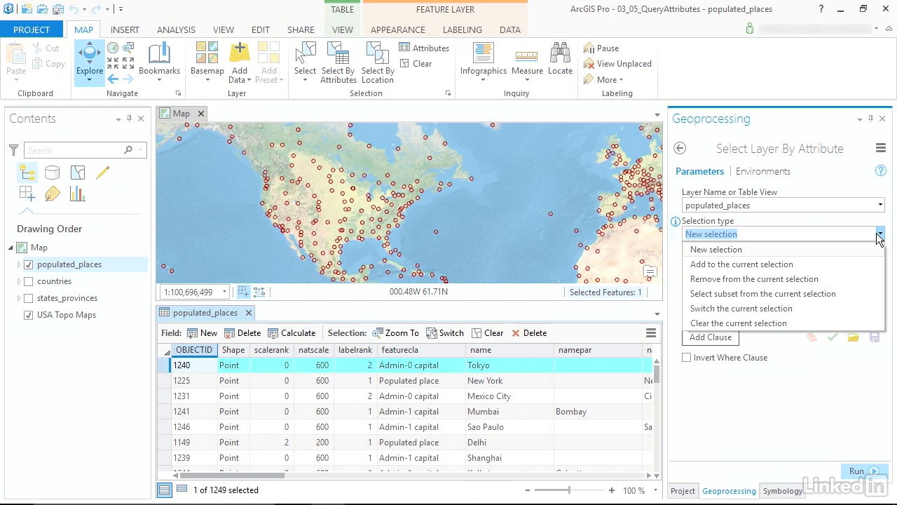
pyautogui.click(879, 236)
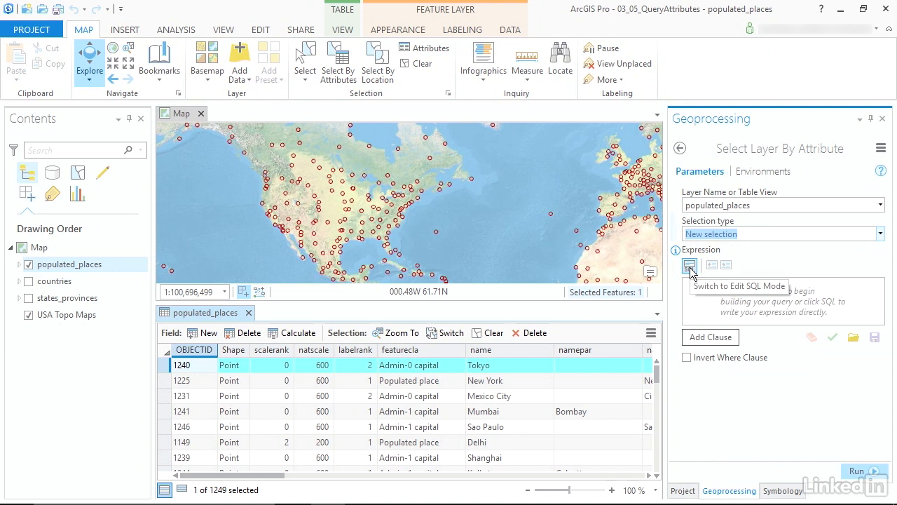
# - Select the populated places whose pop_max is Greater Than or Equal to 5000000 by adding a clause and running the tool
pyautogui.click(694, 338)
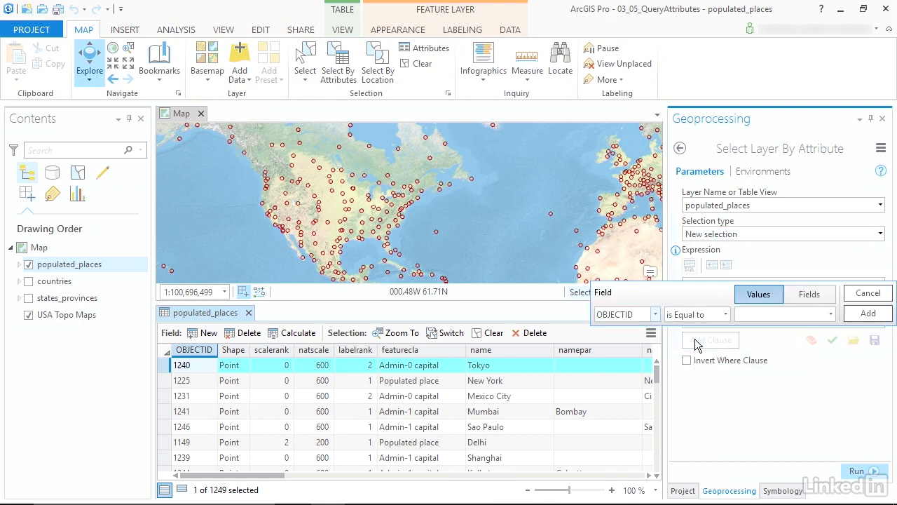
pyautogui.click(657, 315)
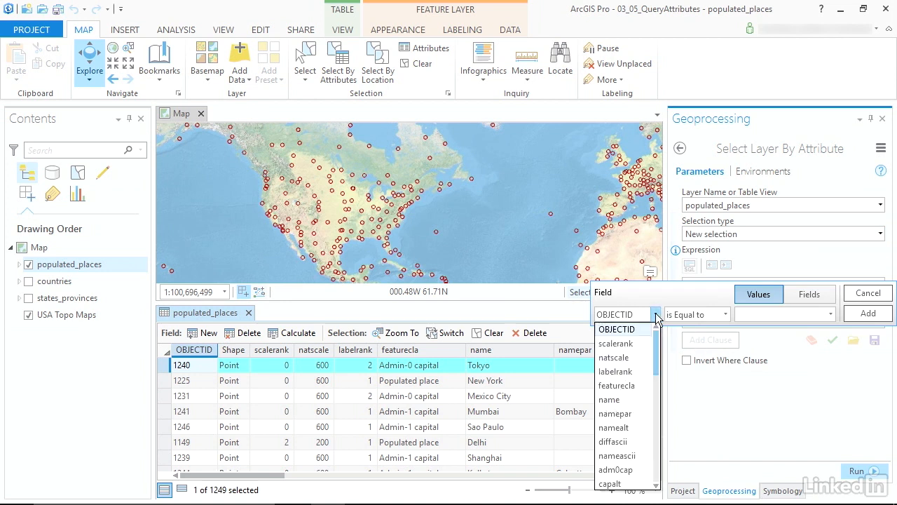
pyautogui.moveTo(656, 348); pyautogui.dragTo(657, 433)
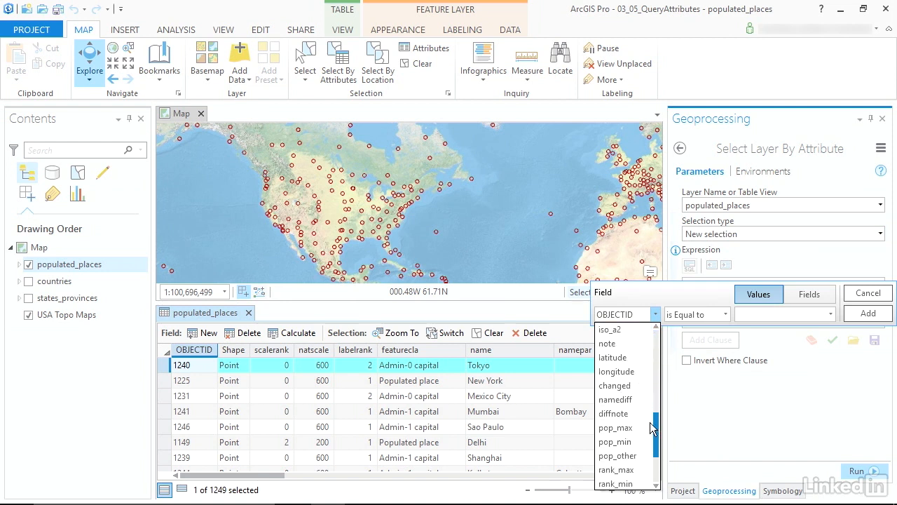
pyautogui.click(621, 428)
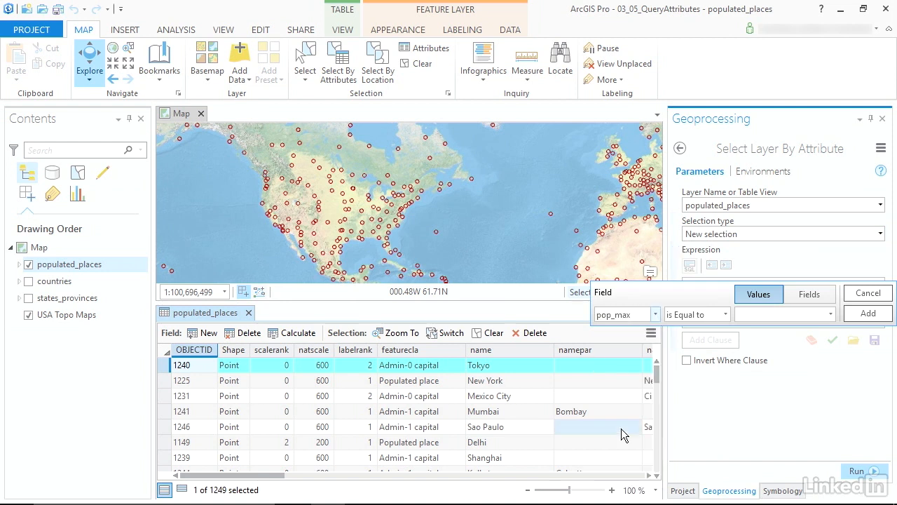
pyautogui.click(728, 314)
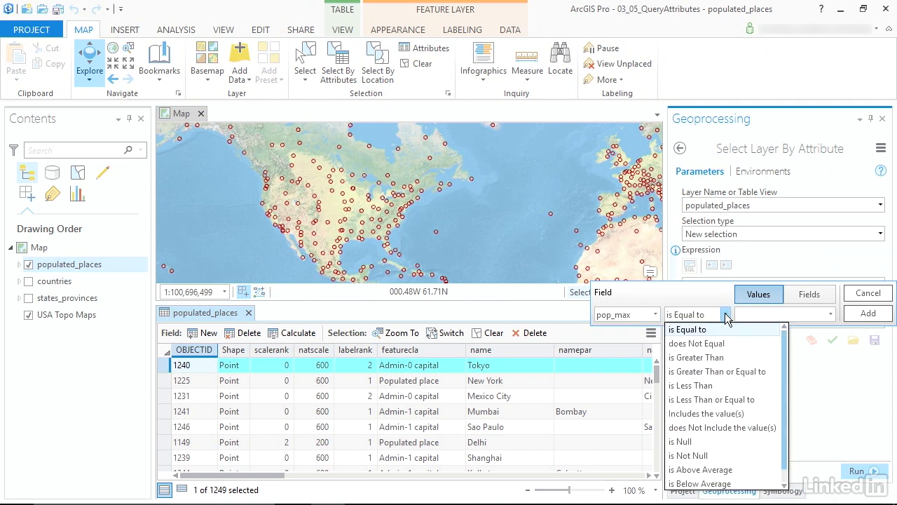
pyautogui.click(711, 371)
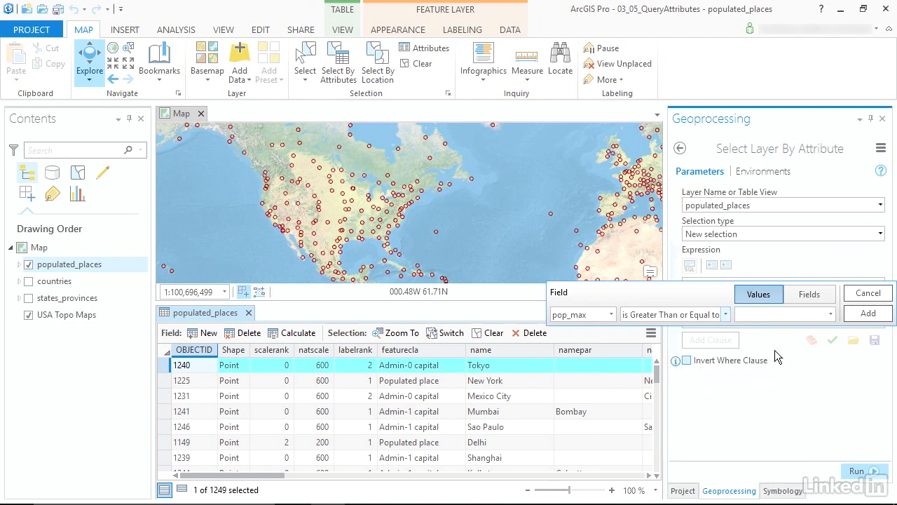
pyautogui.click(812, 315)
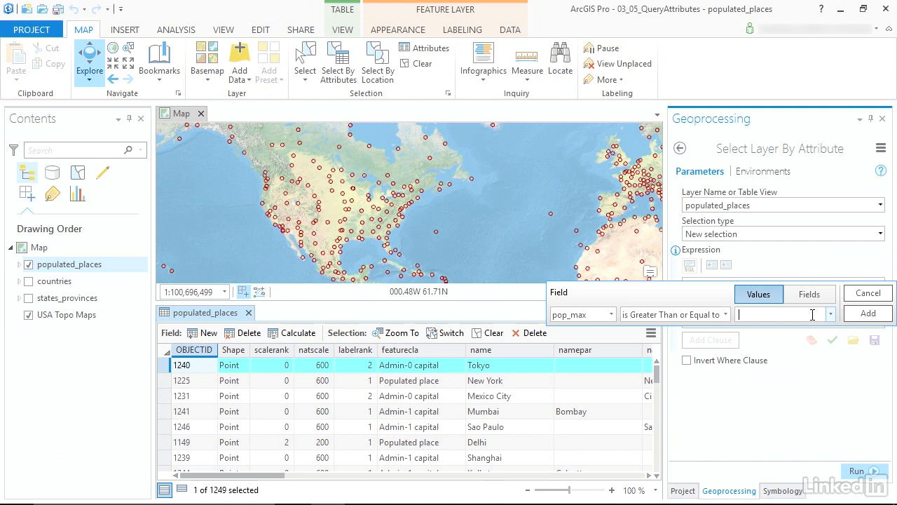
pyautogui.write('5000000')
pyautogui.click(868, 313)
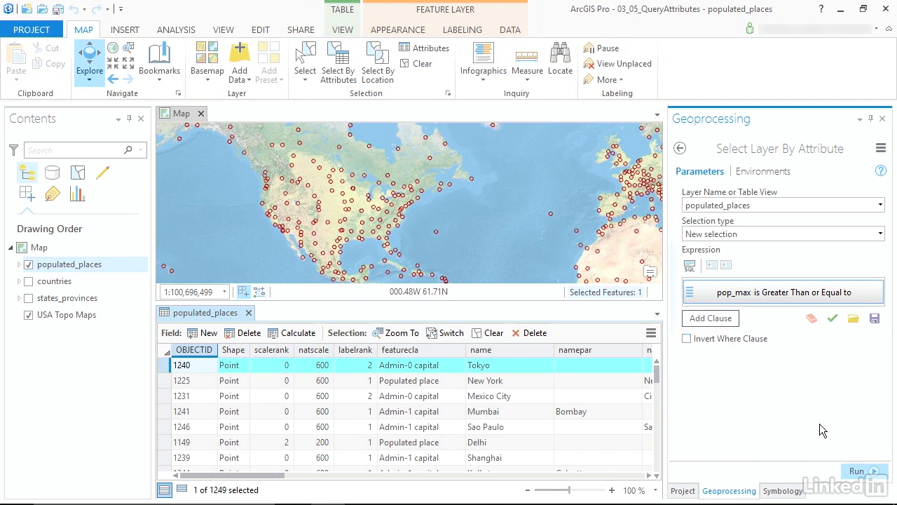
pyautogui.click(862, 471)
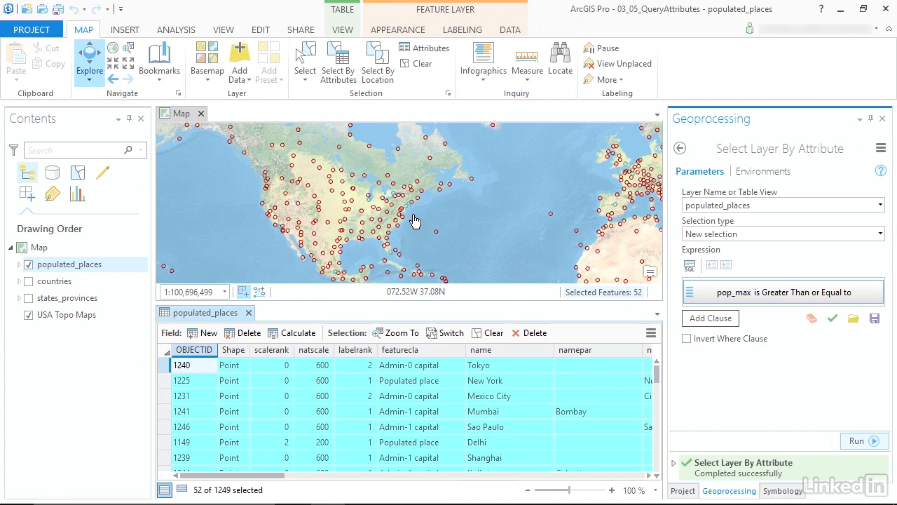
# - Export the selected places with Copy Features to a feature class named populated_places_5m in WorldData.gdb
pyautogui.moveTo(573, 234); pyautogui.dragTo(351, 237)
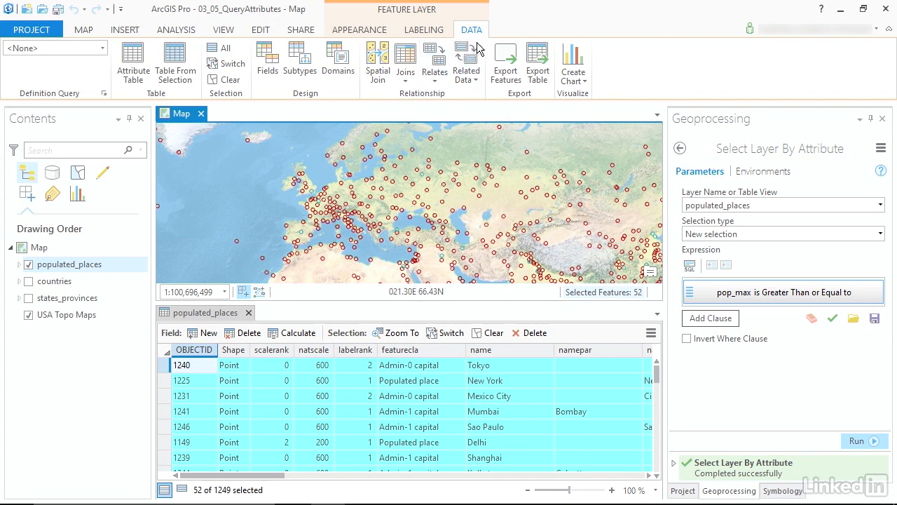
pyautogui.click(505, 72)
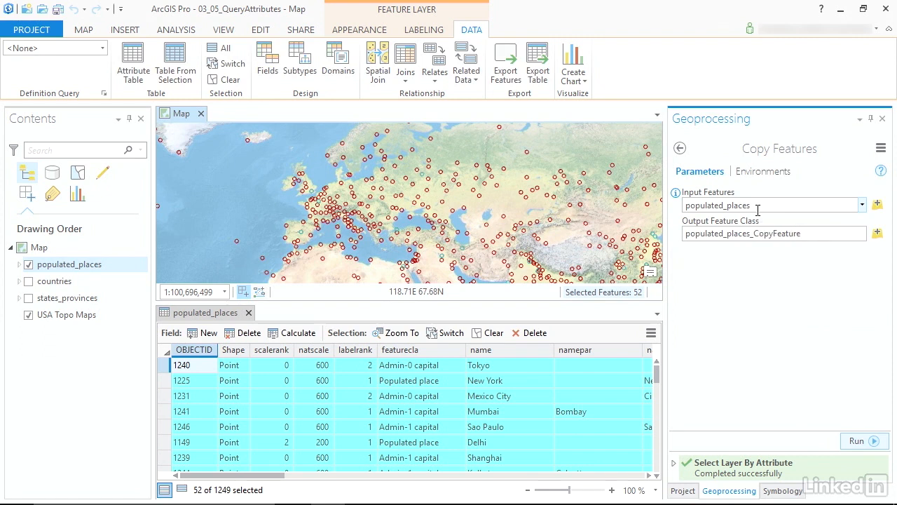
pyautogui.click(703, 235)
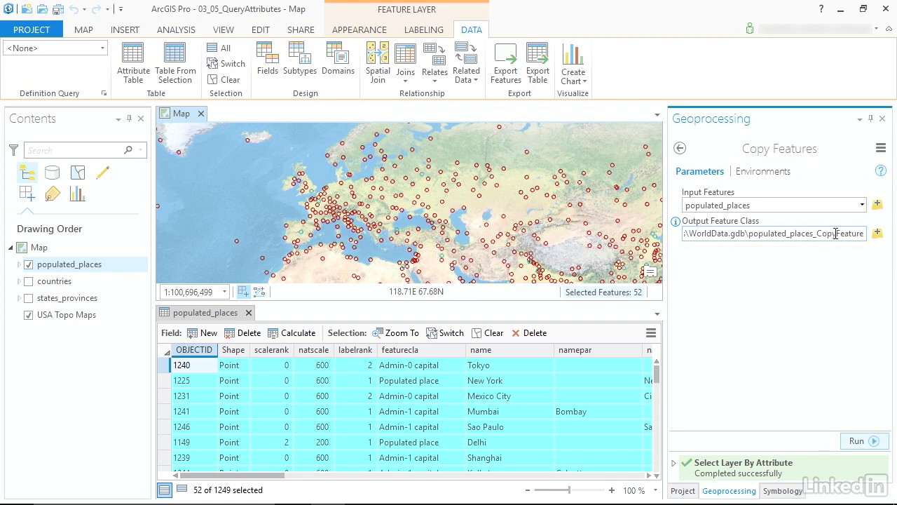
pyautogui.moveTo(749, 234); pyautogui.dragTo(865, 234)
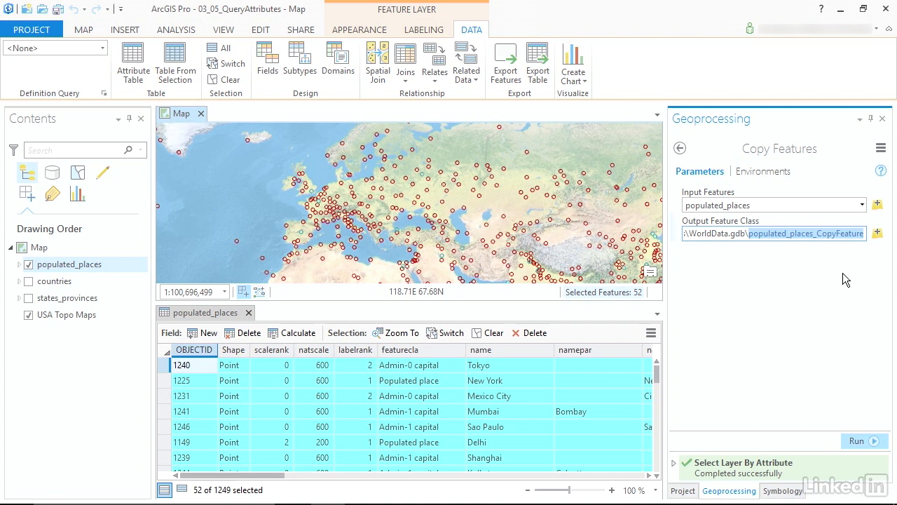
pyautogui.write('populated_places_5m')
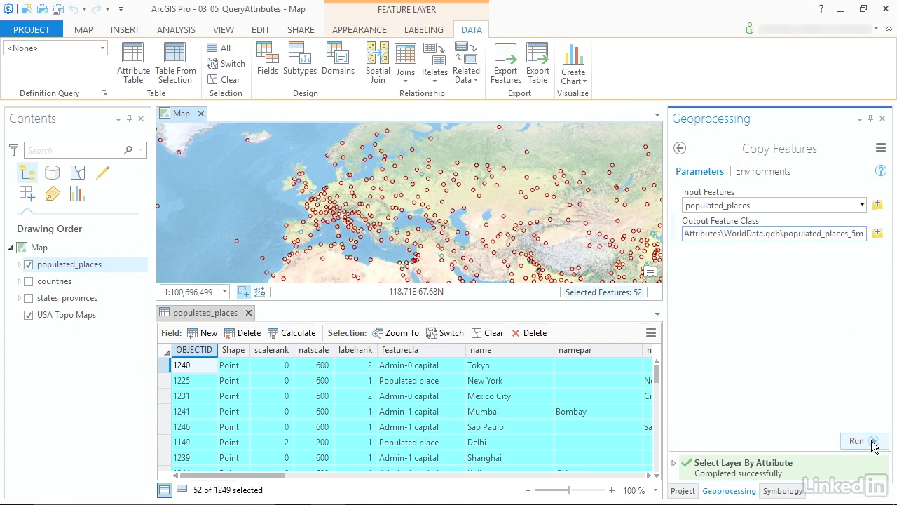
pyautogui.click(857, 441)
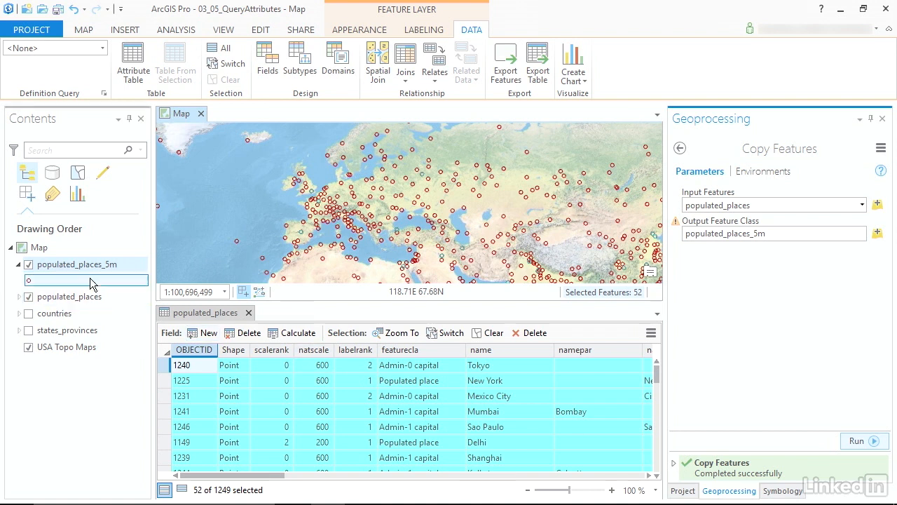
# - Expand the WorldData geodatabase in the project and check for the populated_places_5m feature class
pyautogui.click(683, 490)
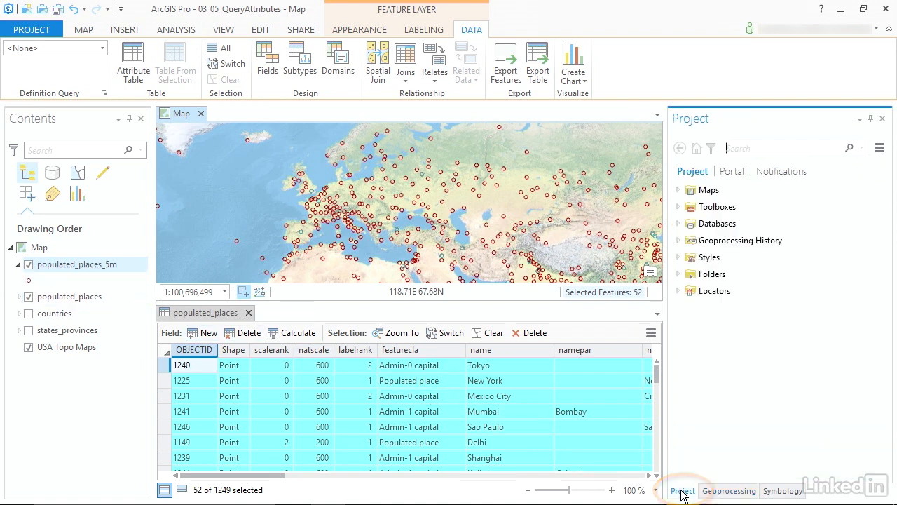
pyautogui.click(679, 224)
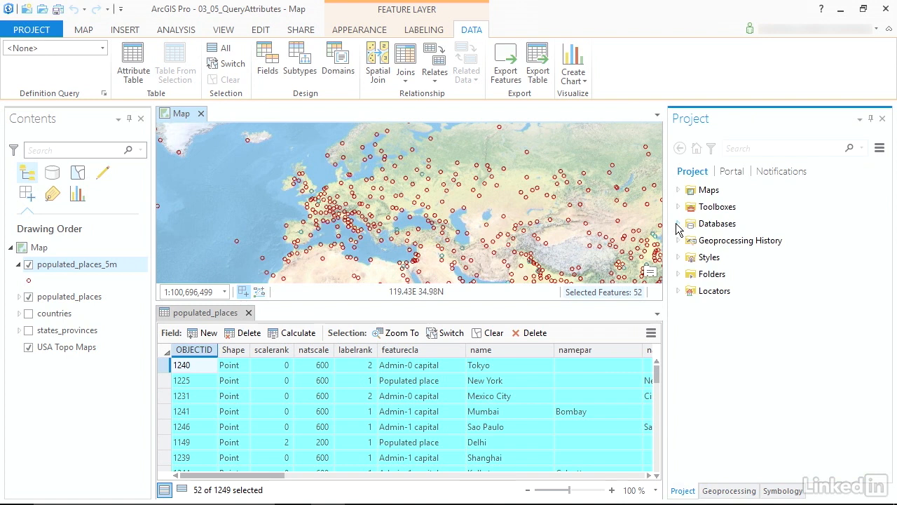
pyautogui.click(691, 240)
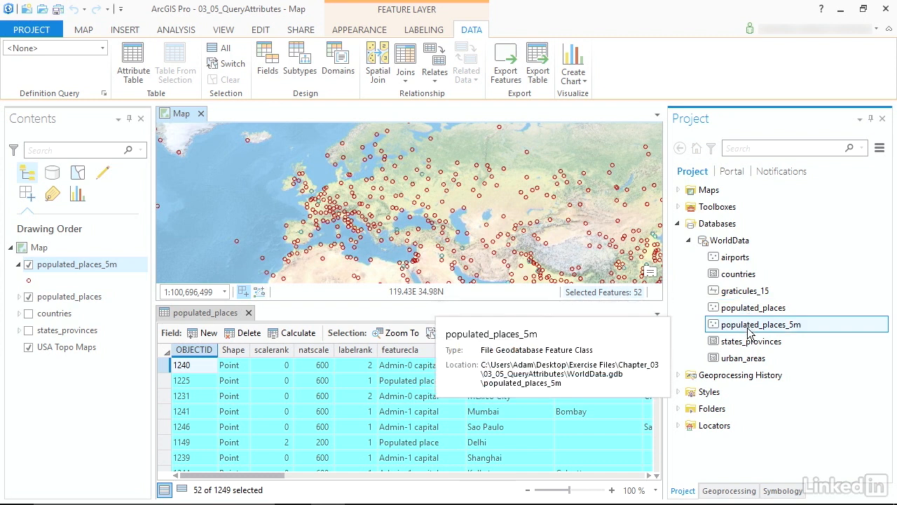
# - Hide the original populated_places layer and close its attribute table to view the exported cities across the Americas
pyautogui.click(31, 300)
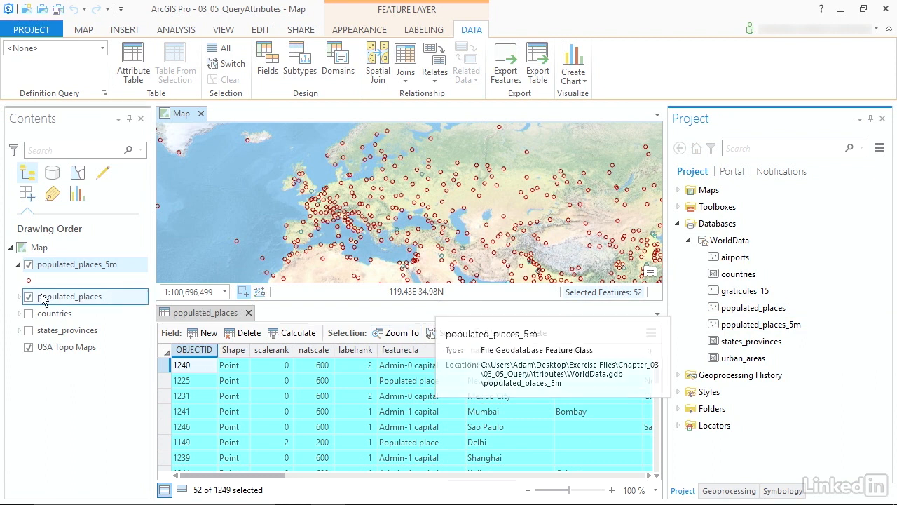
pyautogui.click(28, 297)
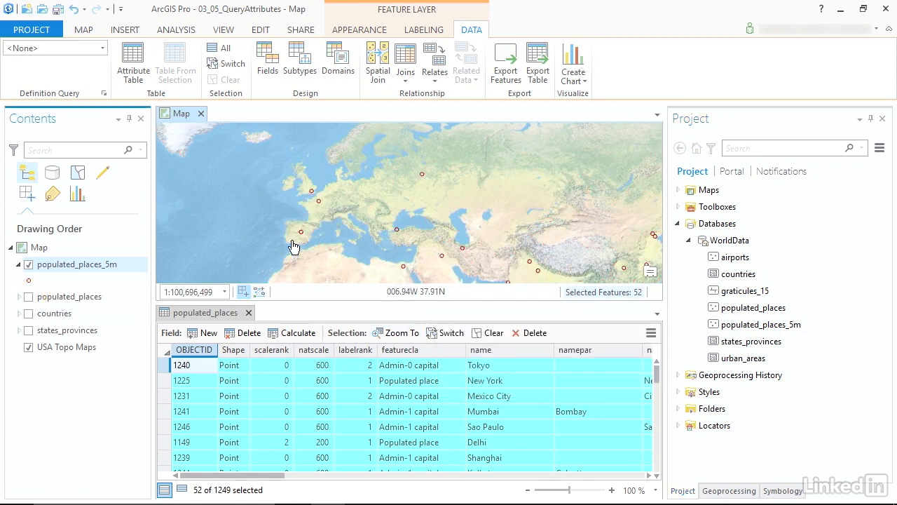
pyautogui.click(248, 314)
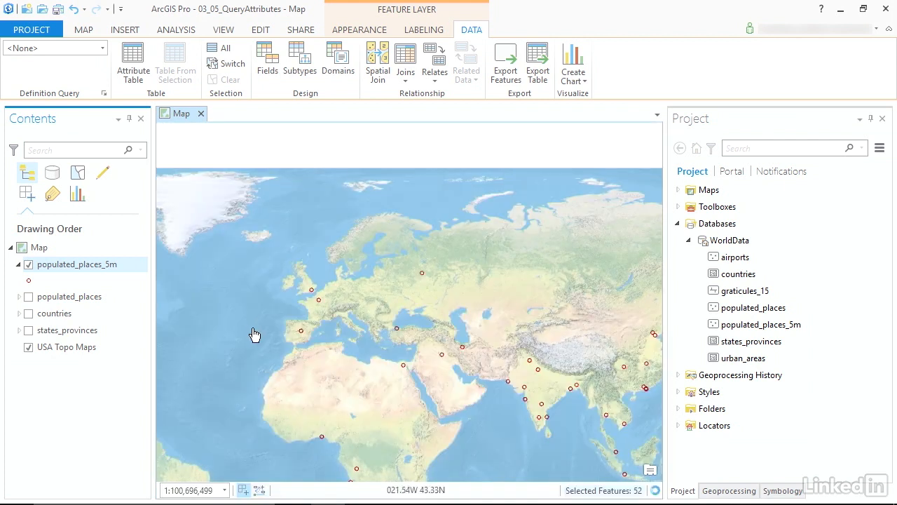
pyautogui.moveTo(254, 335); pyautogui.dragTo(524, 211)
pyautogui.moveTo(356, 273); pyautogui.dragTo(446, 308)
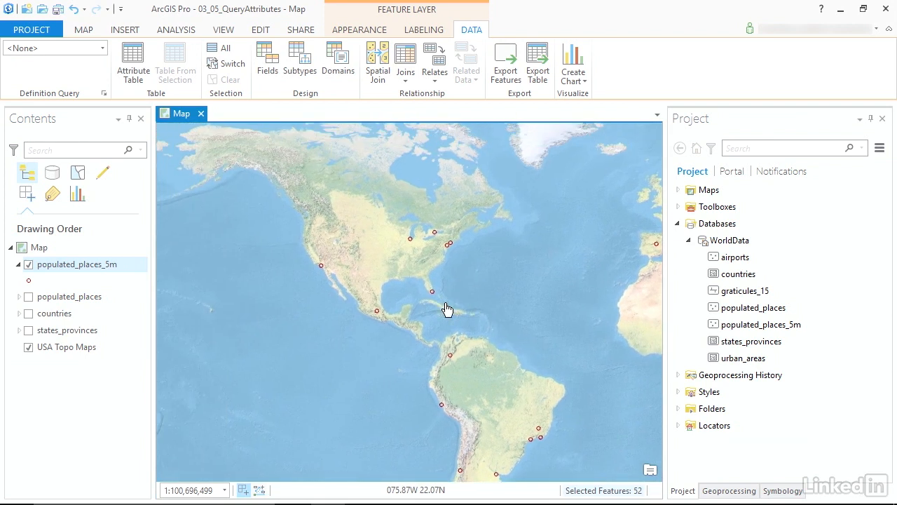